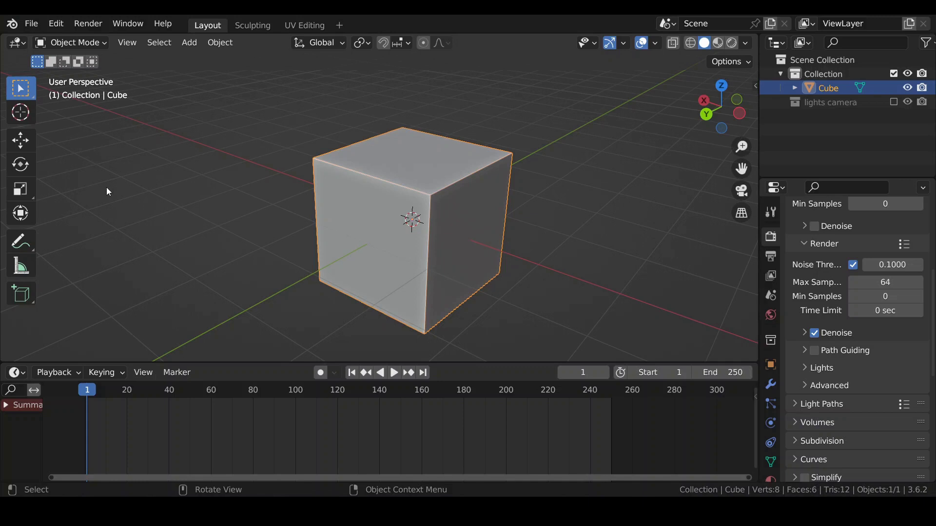
Add a plane and enlarge it into a large ground floor.
key(shift+a)
mouse_move(86, 51)
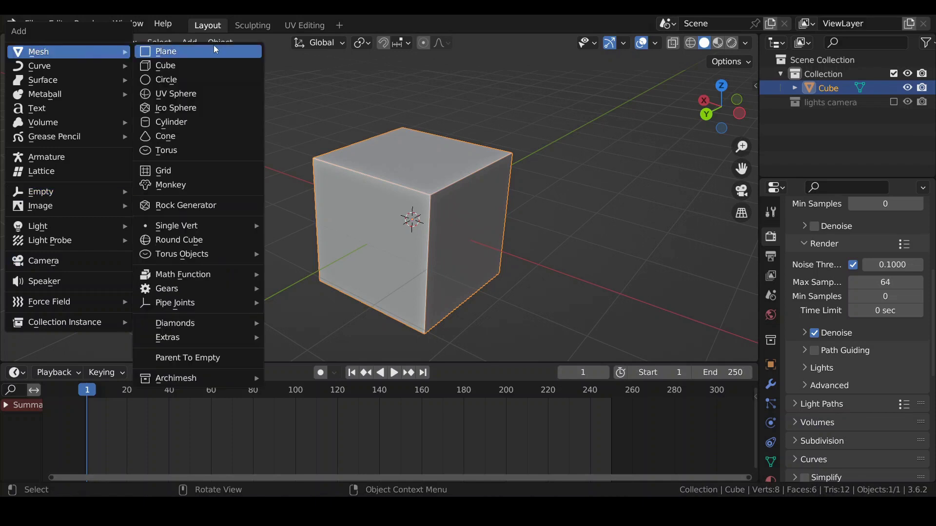
click(213, 49)
drag(178, 225, 220, 226)
Shrink the cube to 0.12 of its size.
click(401, 186)
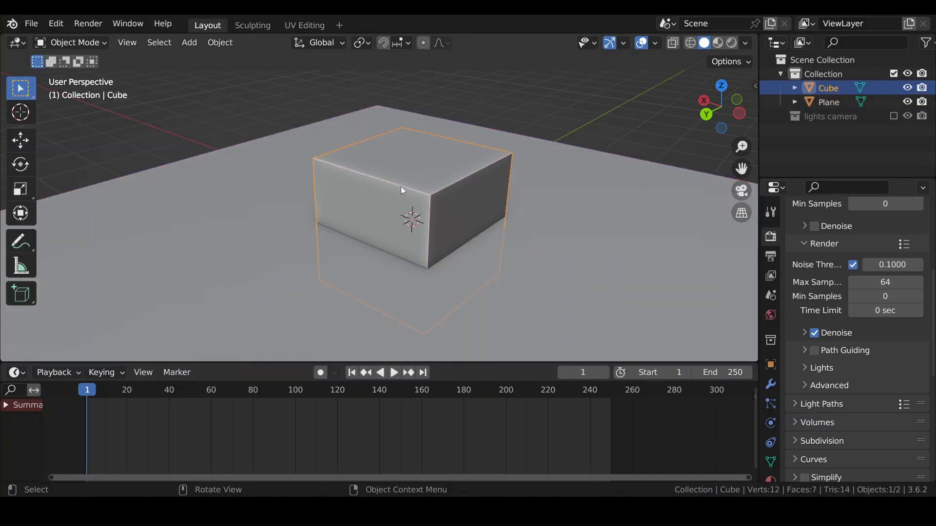
text(s.12)
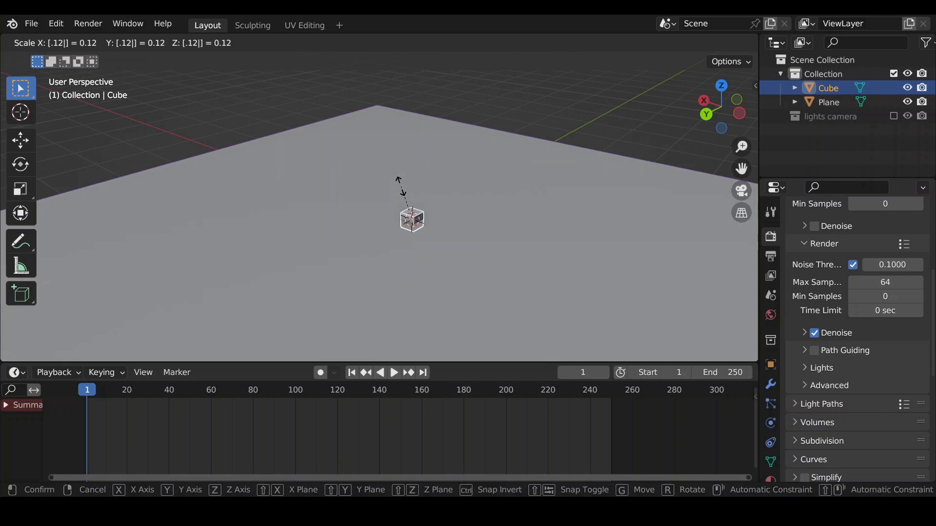
key(Return)
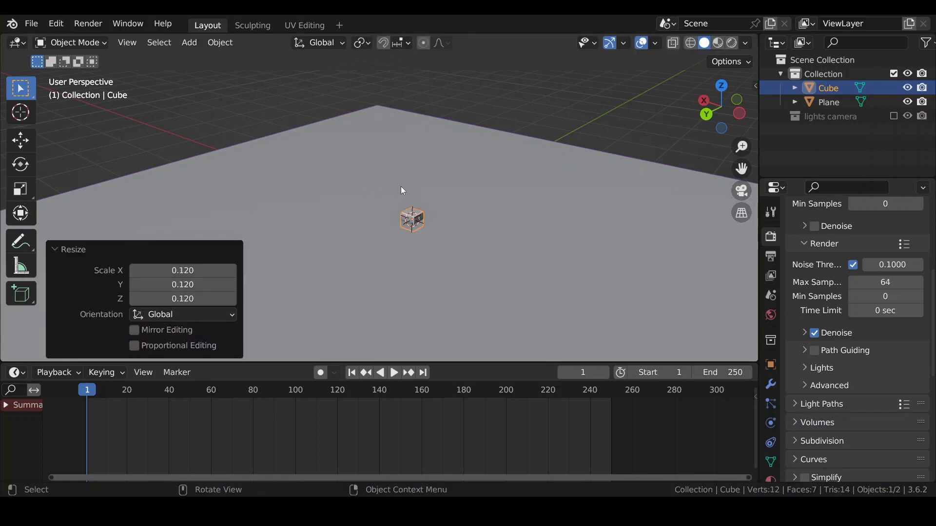
Add an armature bone at the cube and snap the cube onto the bone's tip.
key(shift+a)
click(366, 293)
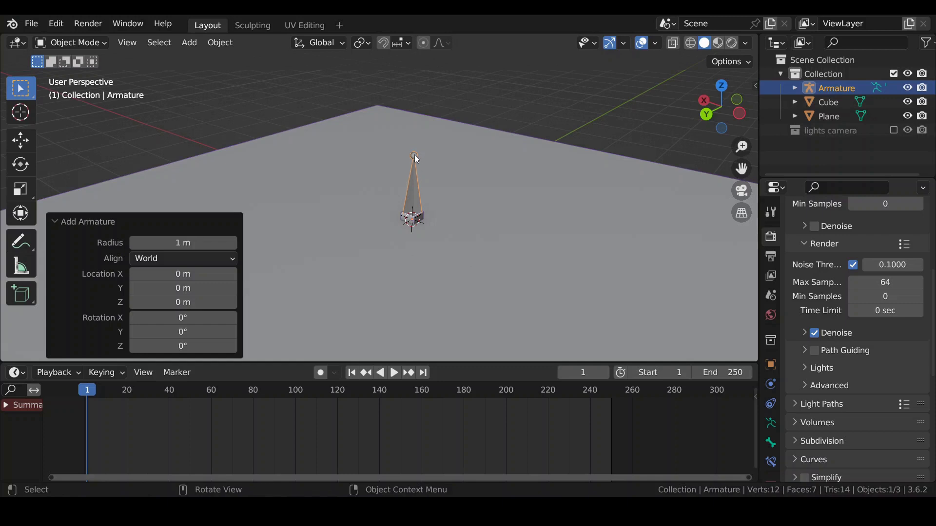
key(Tab)
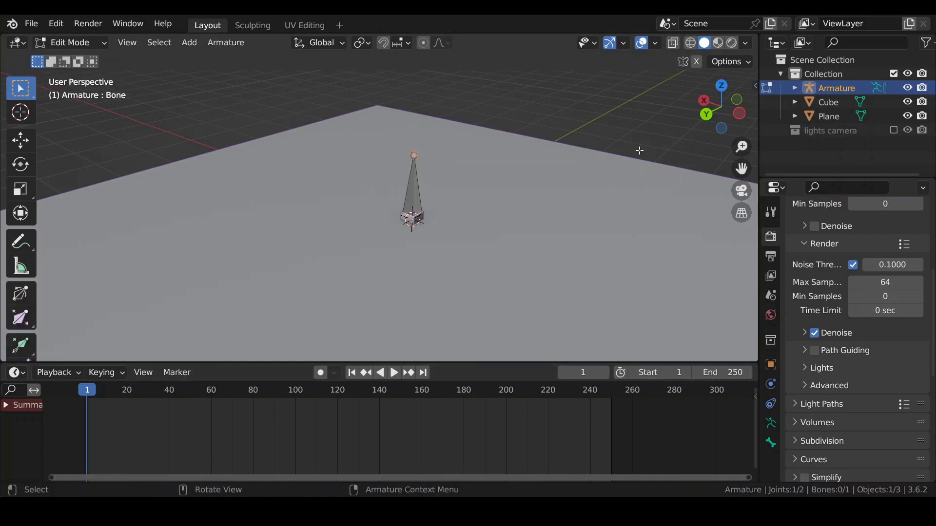
key(shift+s)
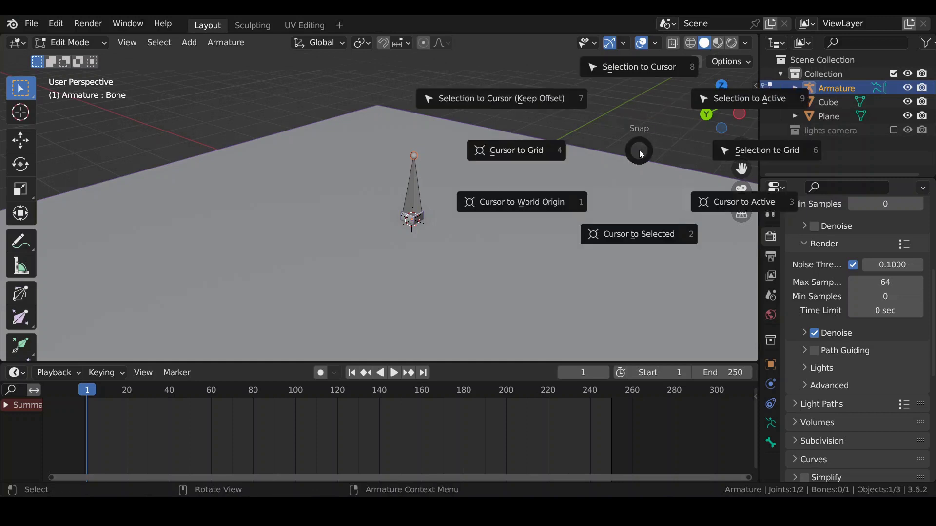
click(641, 156)
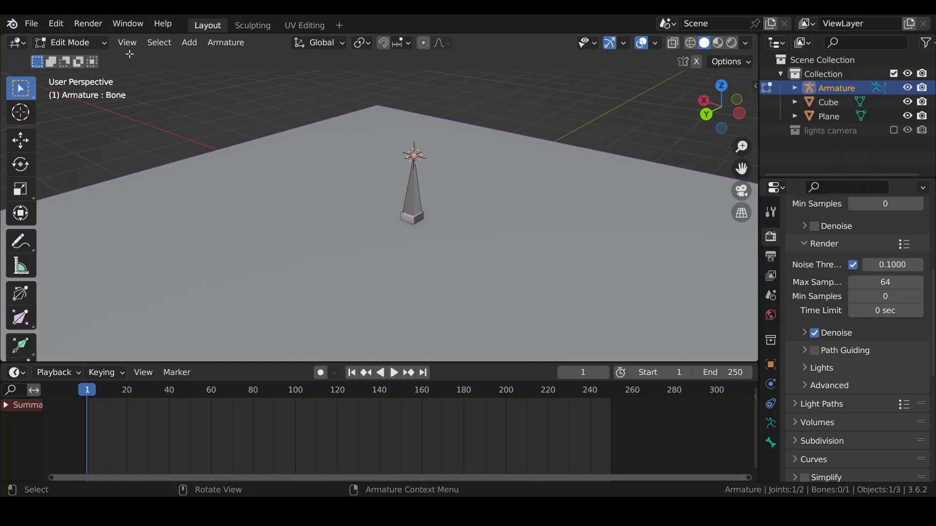
key(Tab)
click(412, 226)
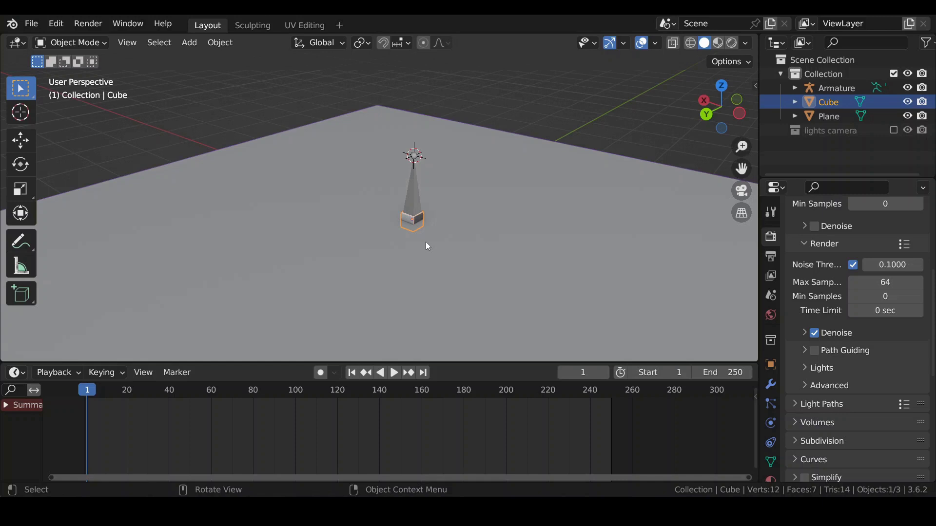
key(shift+s)
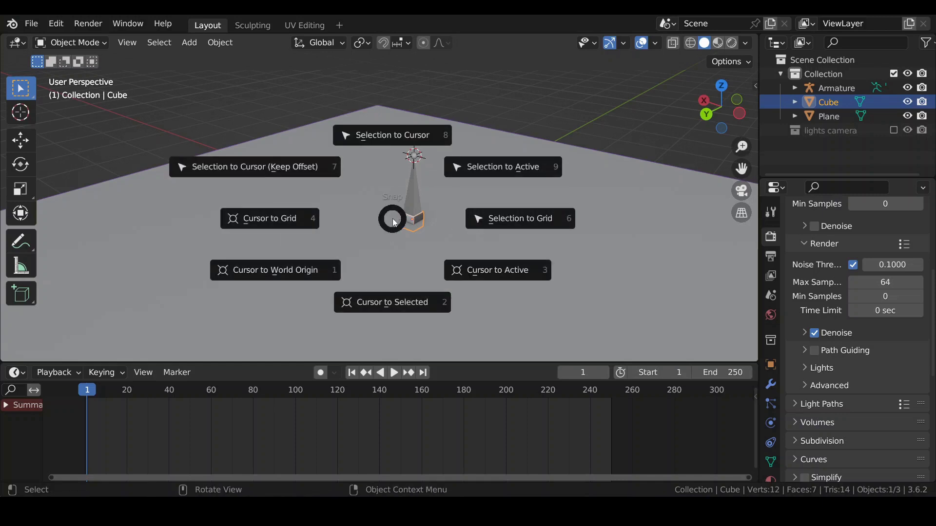
click(398, 137)
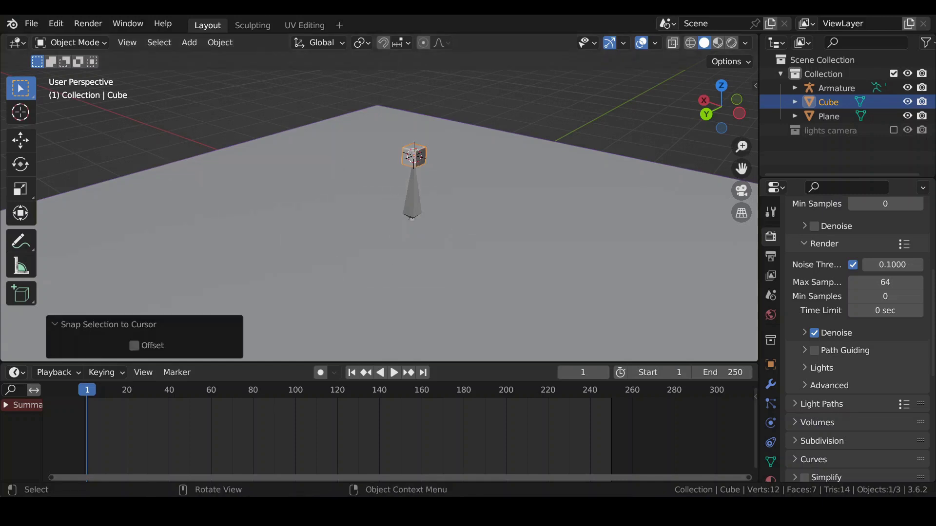
In Edit Mode, subdivide the armature's bone with one cut into two bones.
middle_drag(583, 274, 541, 265)
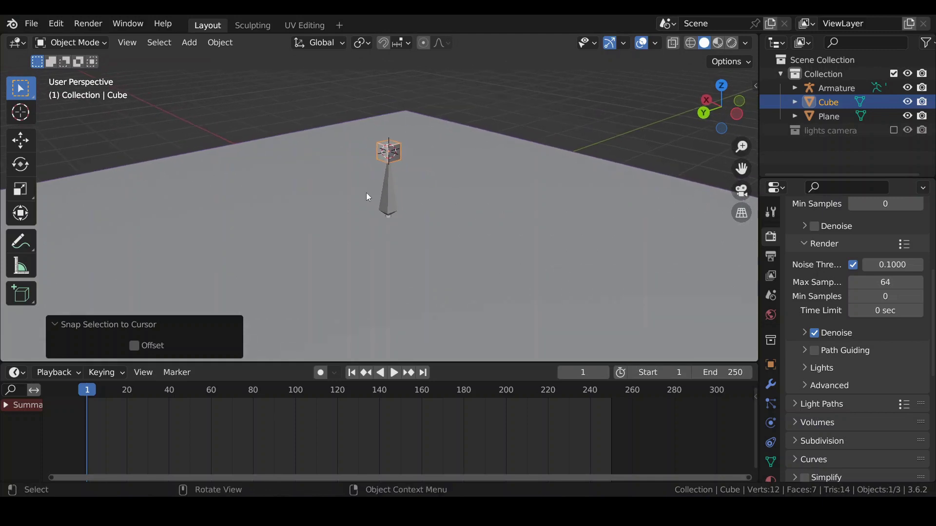
click(397, 213)
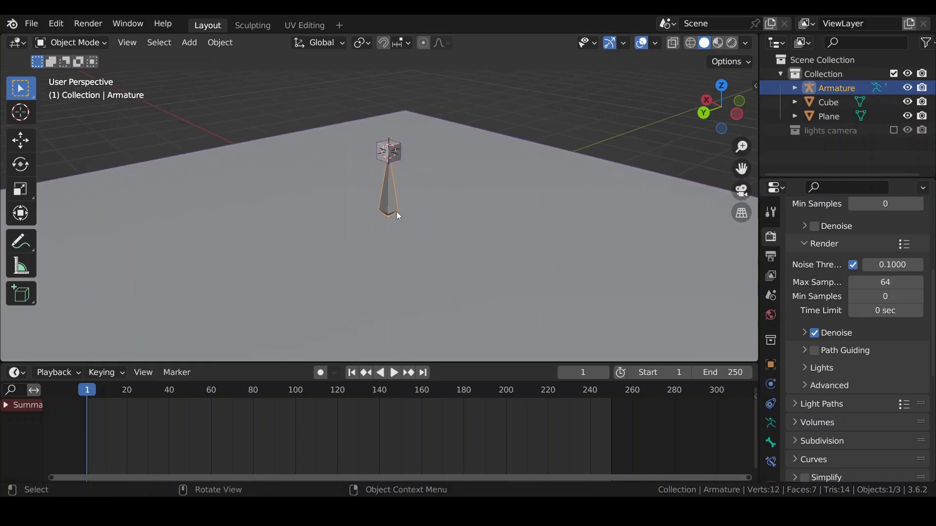
click(71, 42)
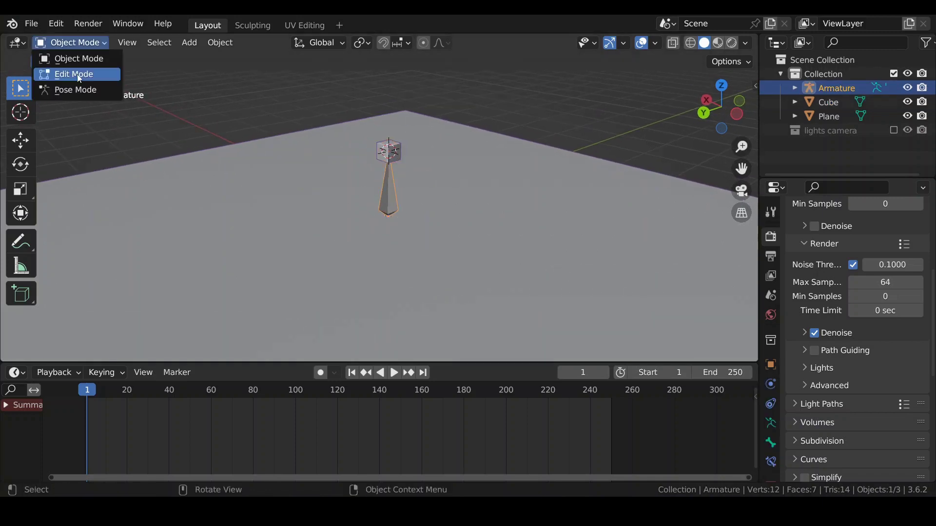
click(73, 73)
click(385, 207)
right_click(178, 100)
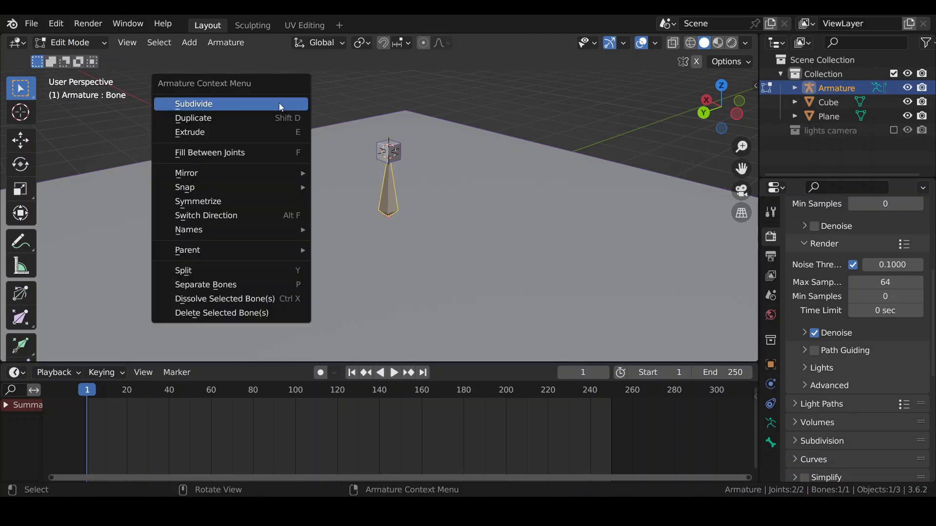
click(178, 101)
middle_drag(252, 289, 90, 135)
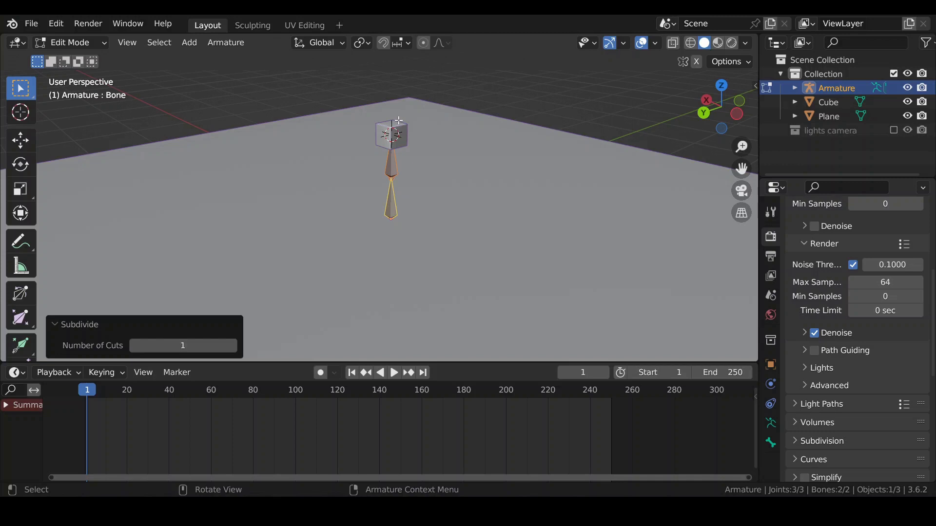
In Pose Mode, parent the cube to the upper bone, Bone.001, with Bone parenting.
key(Tab)
click(405, 132)
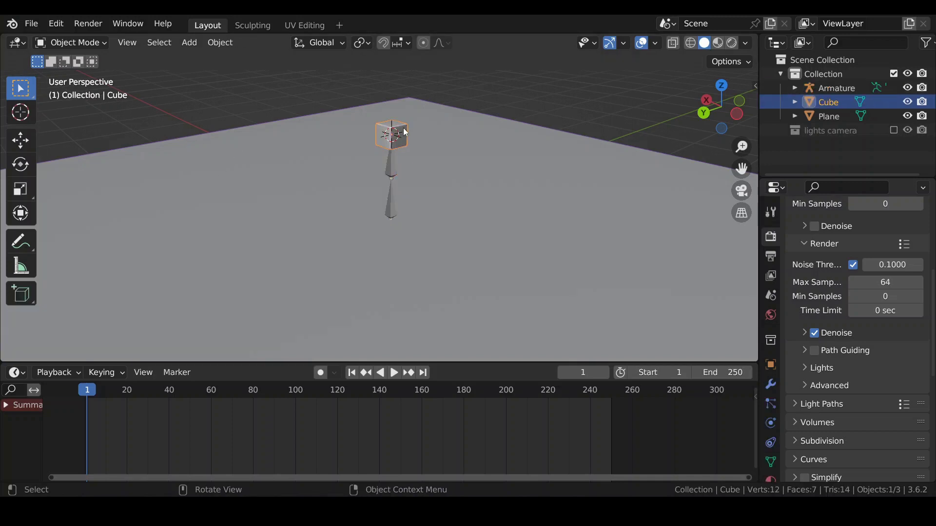
shift+click(396, 165)
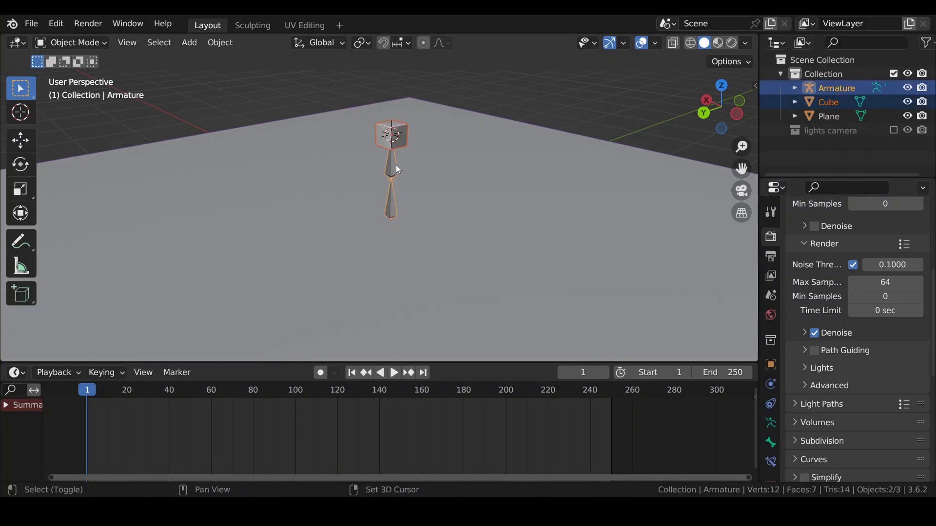
key(ctrl+Tab)
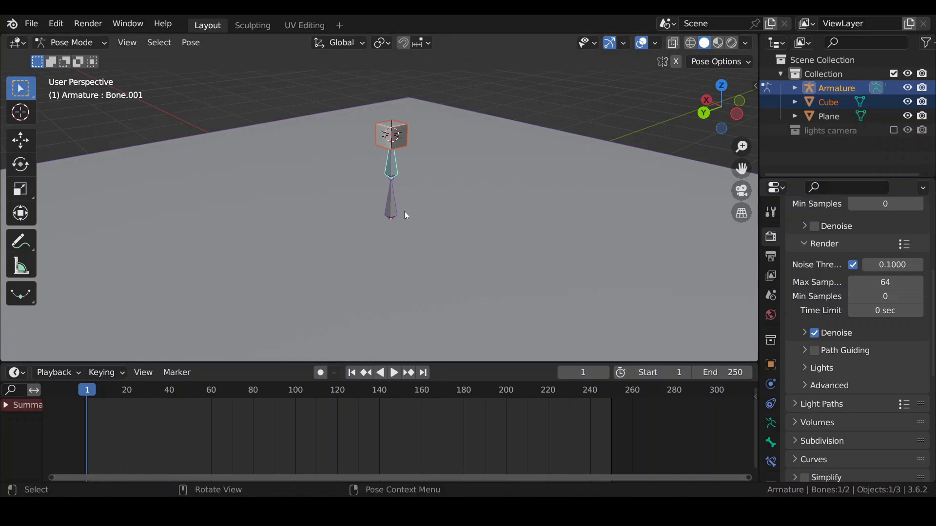
key(ctrl+p)
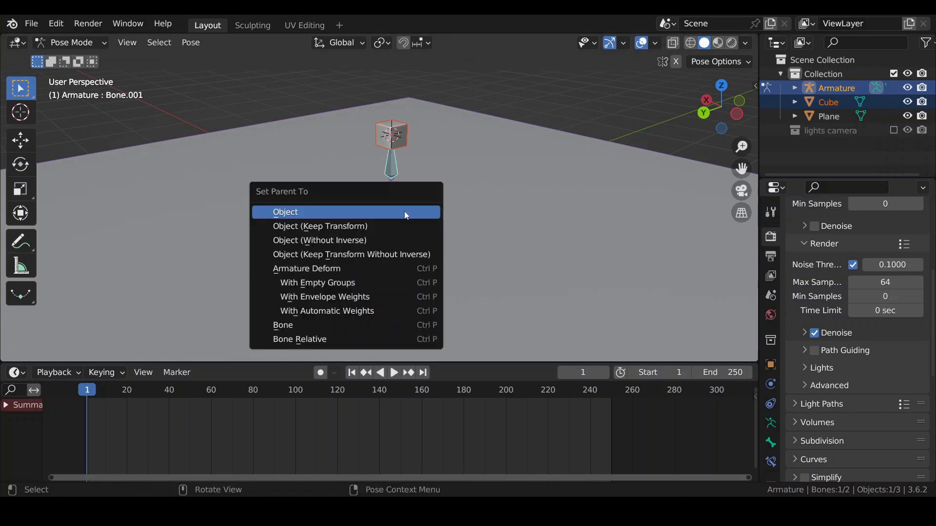
click(309, 329)
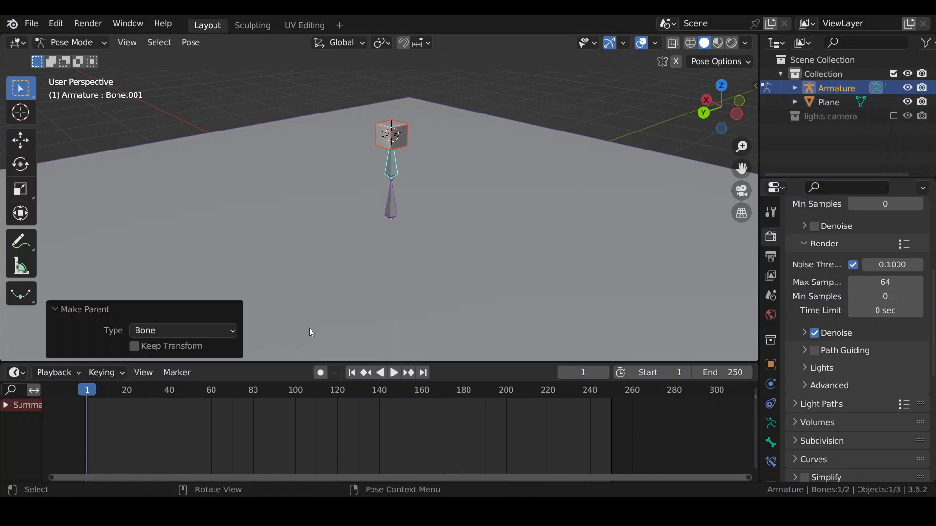
Show the bone's transform values in the side panel's Item tab and test-tilt it, then cancel.
click(756, 87)
click(750, 88)
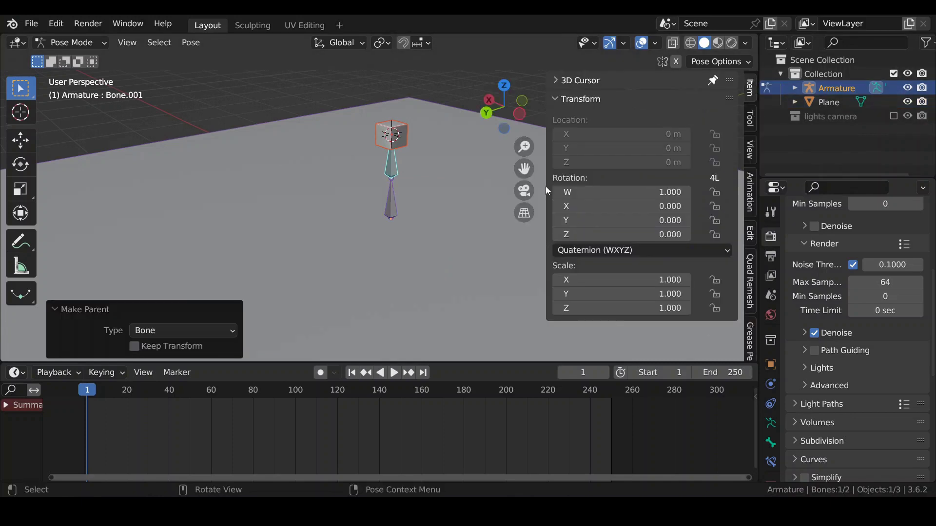
drag(609, 206, 683, 206)
key(Escape)
Set the animation end frame to 50 and fit the timeline to the range.
scroll(241, 434, up, 6)
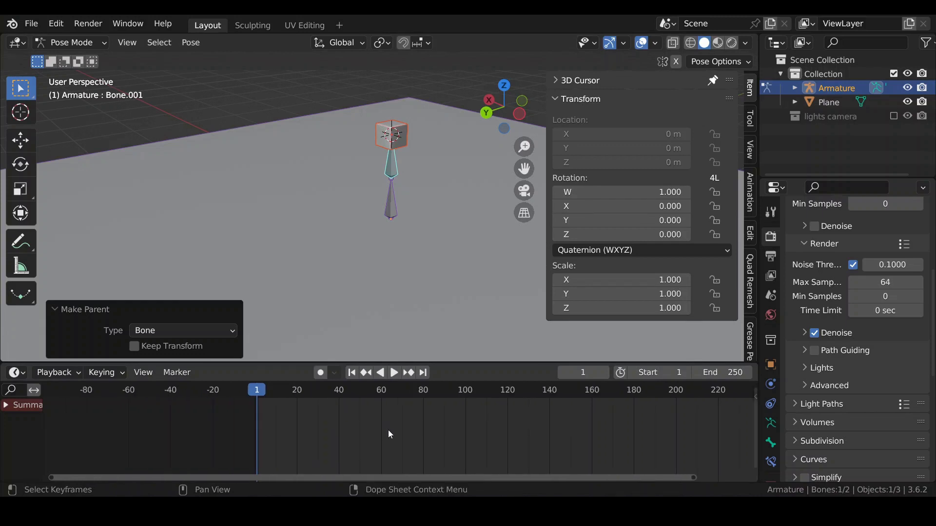
click(715, 371)
text(50)
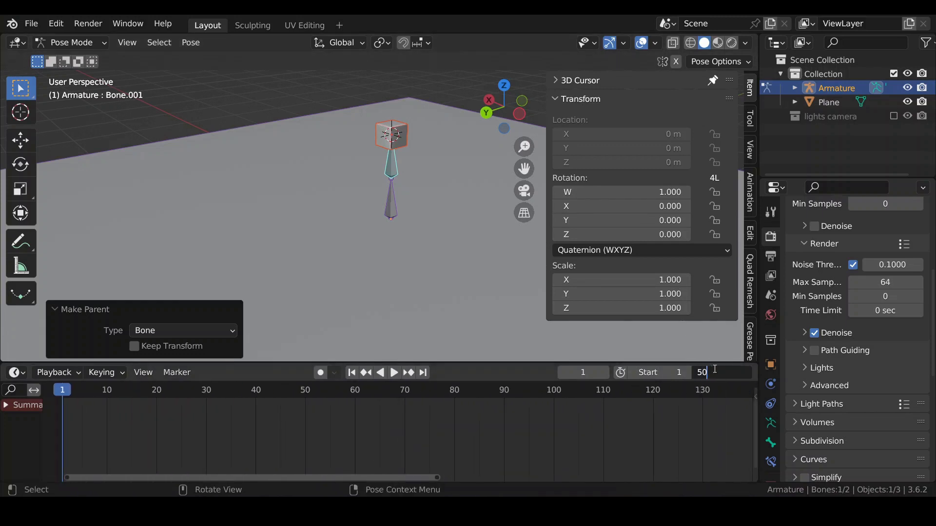
key(Return)
key(Home)
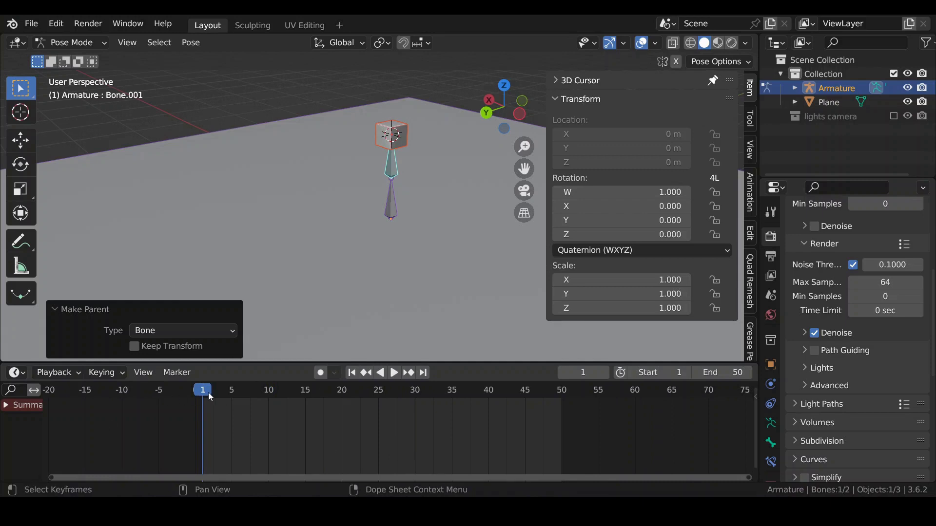
At frame 5, tilt the bone back slightly and keyframe its X rotation.
drag(208, 393, 235, 395)
mouse_move(628, 206)
mouse_down()
mouse_move(619, 206)
mouse_move(629, 206)
mouse_up()
right_click(575, 207)
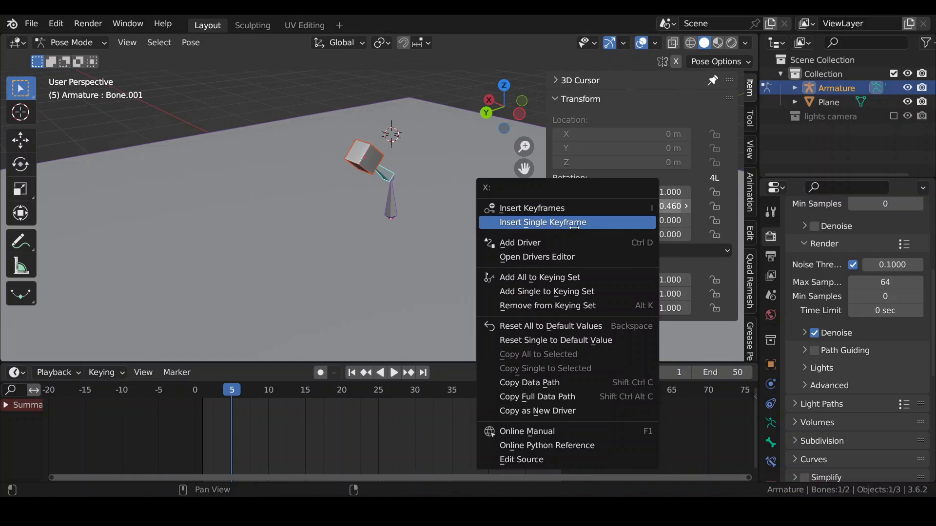
click(528, 225)
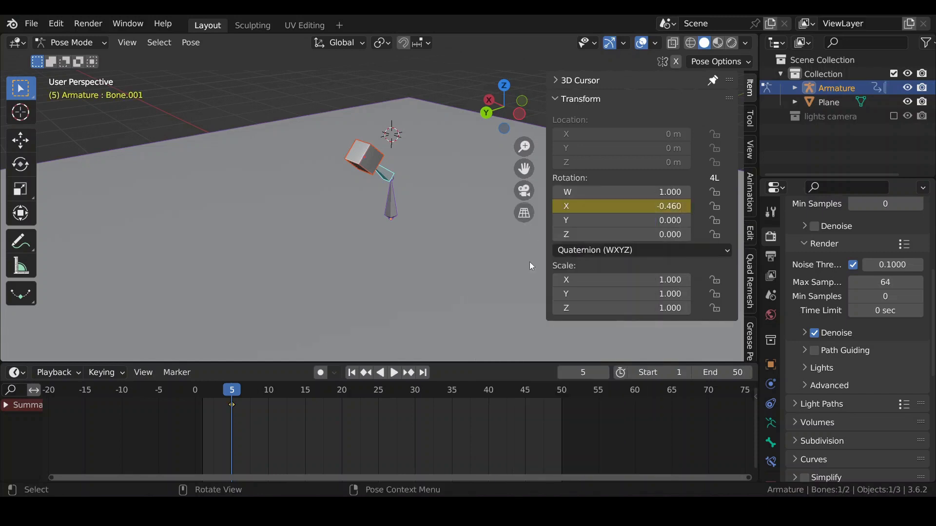
At frame 9, swing the bone forward to X rotation 0.540 and keyframe it.
drag(225, 392, 256, 405)
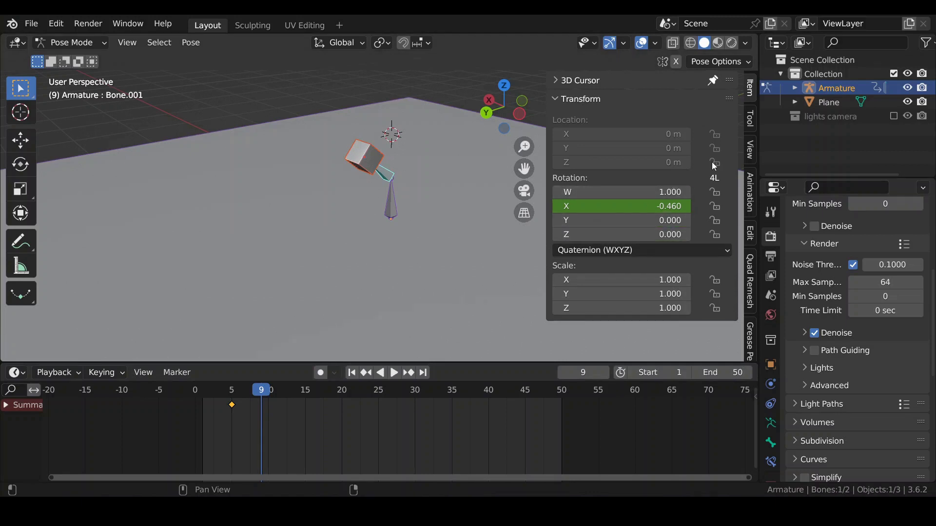
drag(629, 206, 648, 207)
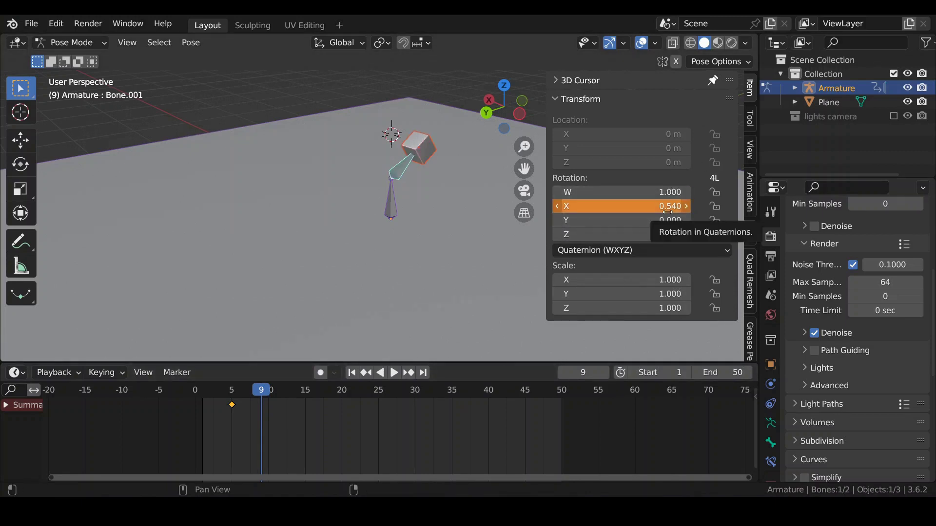
right_click(652, 207)
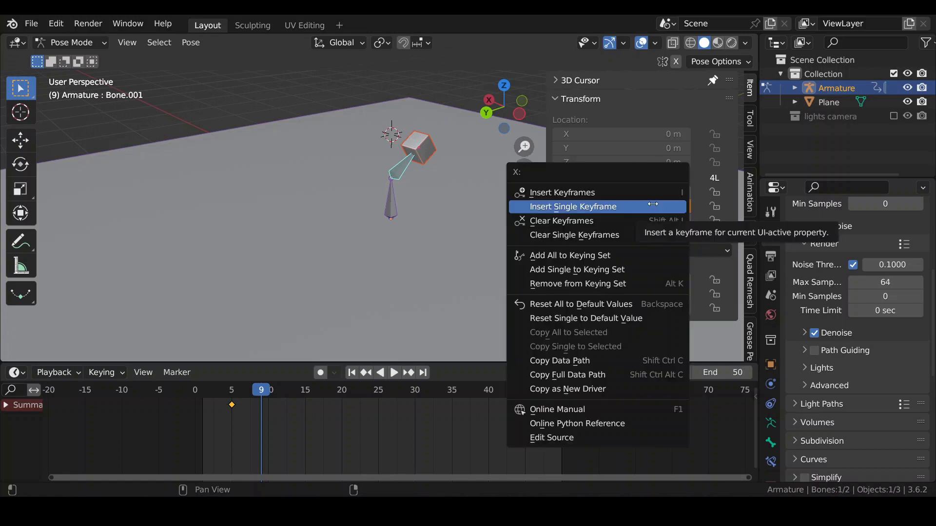
click(568, 207)
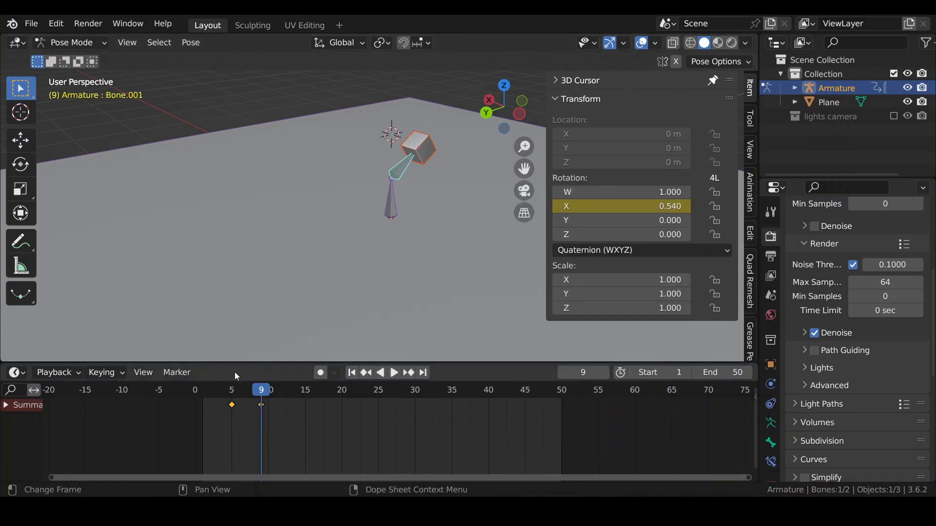
Keyframe an X rotation of 0 at frame 1, then play back the swing.
drag(256, 391, 202, 391)
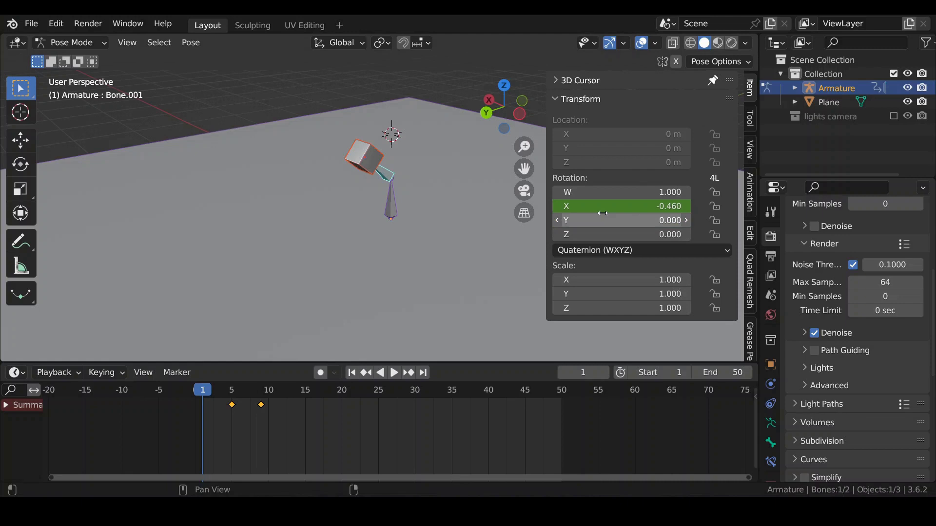
click(652, 209)
text(0)
key(Return)
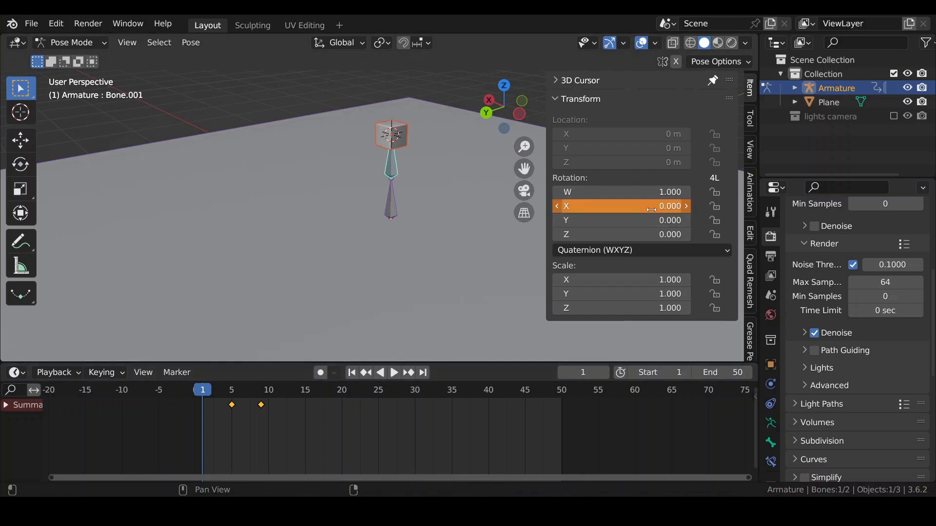
key(i)
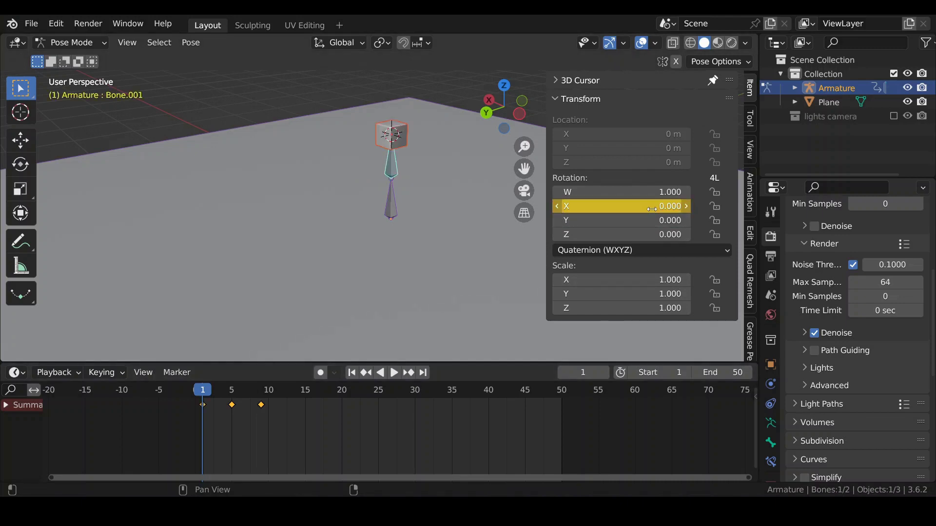
key(space)
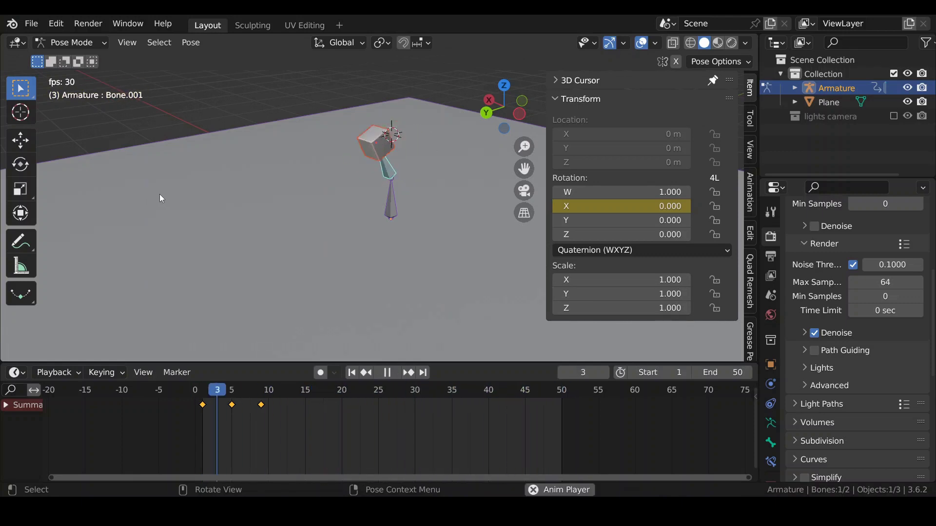
key(space)
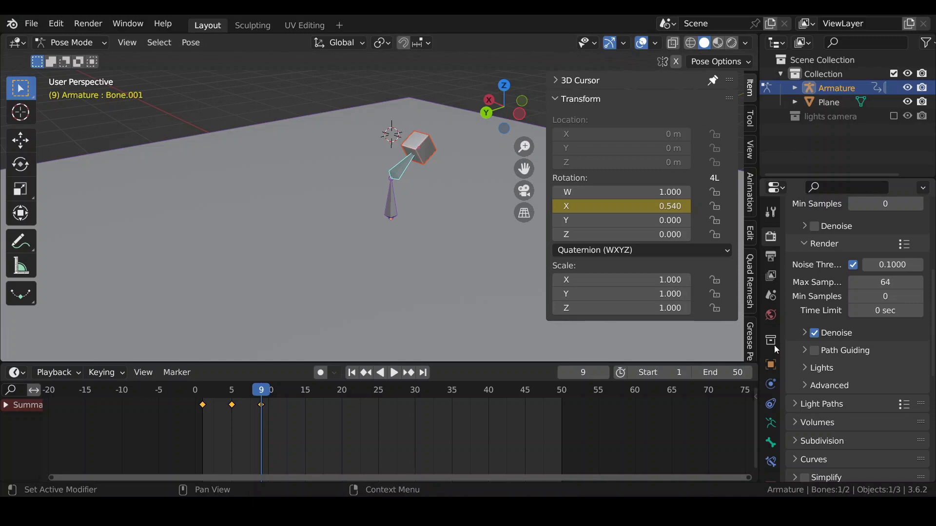
Give the cube an Active 1 kg rigid body with Animated enabled, then play and check frame 9.
click(770, 384)
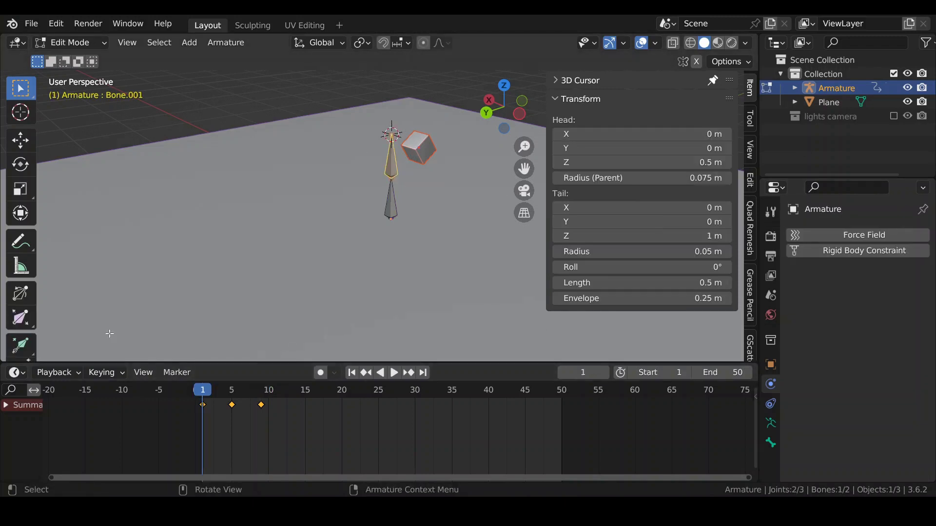
key(Tab)
click(391, 127)
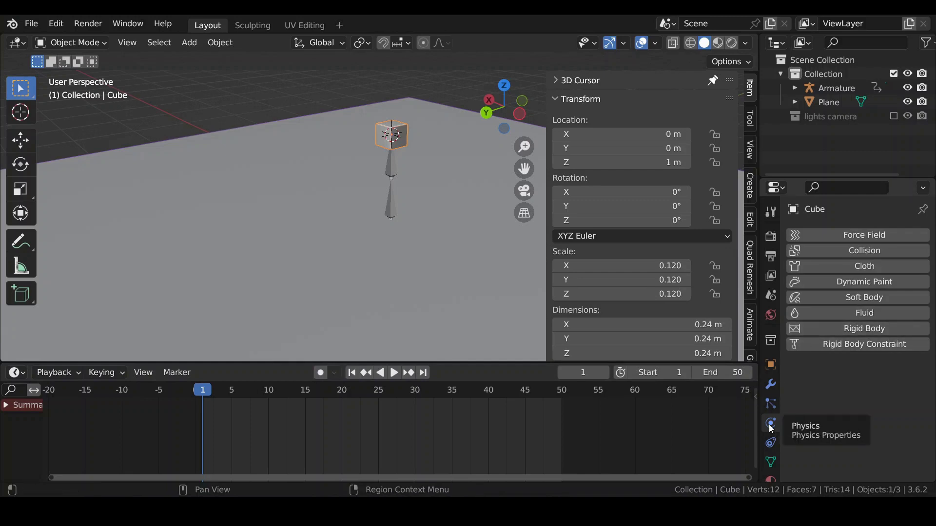
click(841, 329)
scroll(843, 255, down, 3)
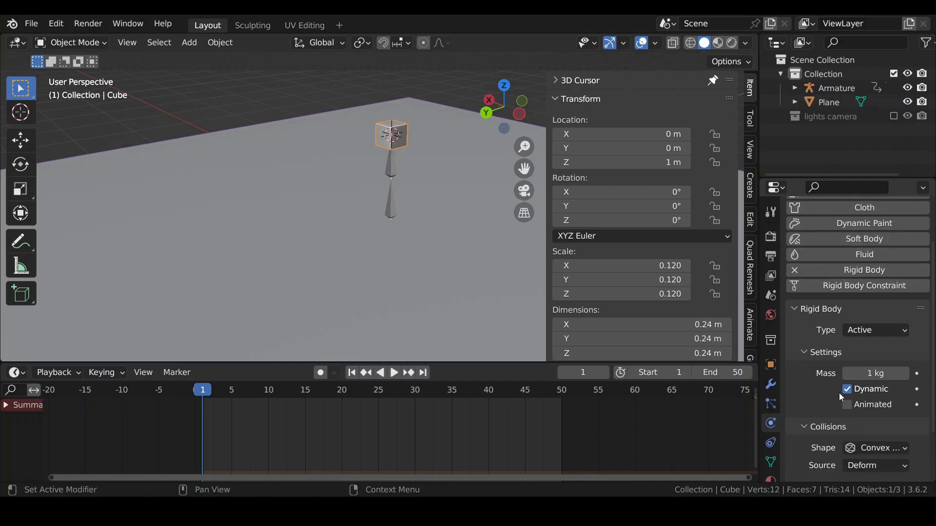
key(space)
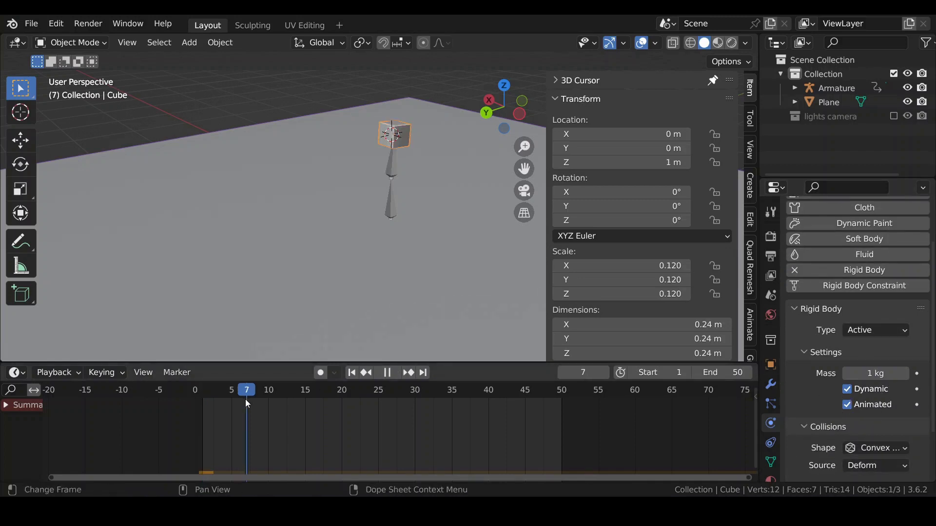
mouse_move(259, 403)
mouse_down()
mouse_move(244, 394)
mouse_move(261, 392)
mouse_up()
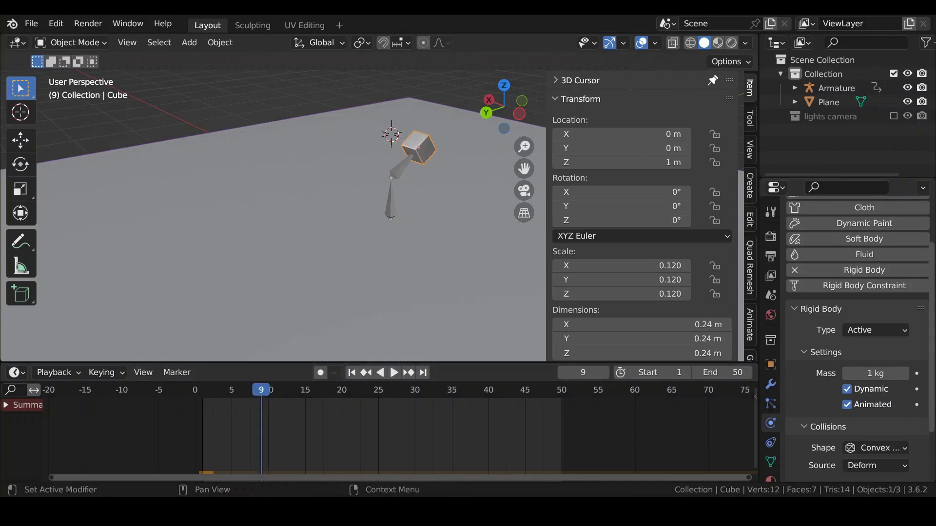
Keyframe the cube's Animated on at frame 9 and off at frame 10, then rewind to frame 1.
click(918, 405)
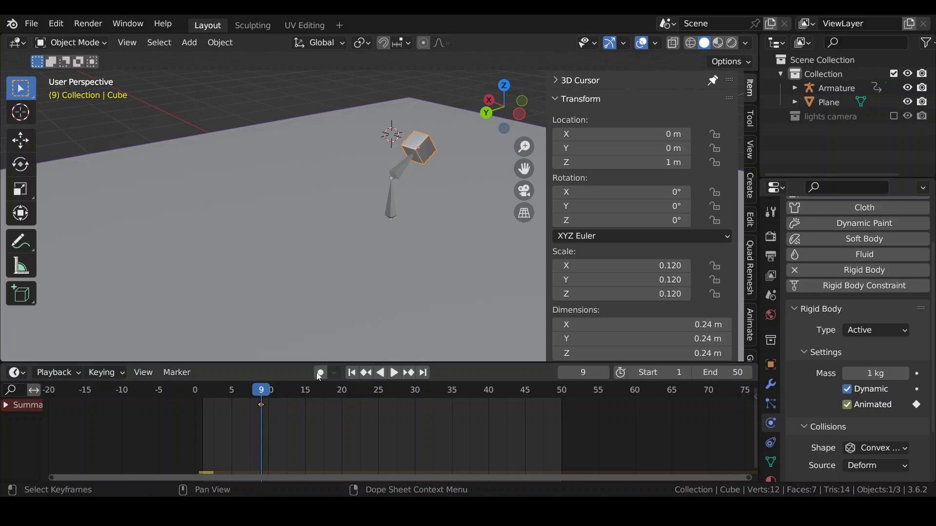
drag(269, 396, 270, 394)
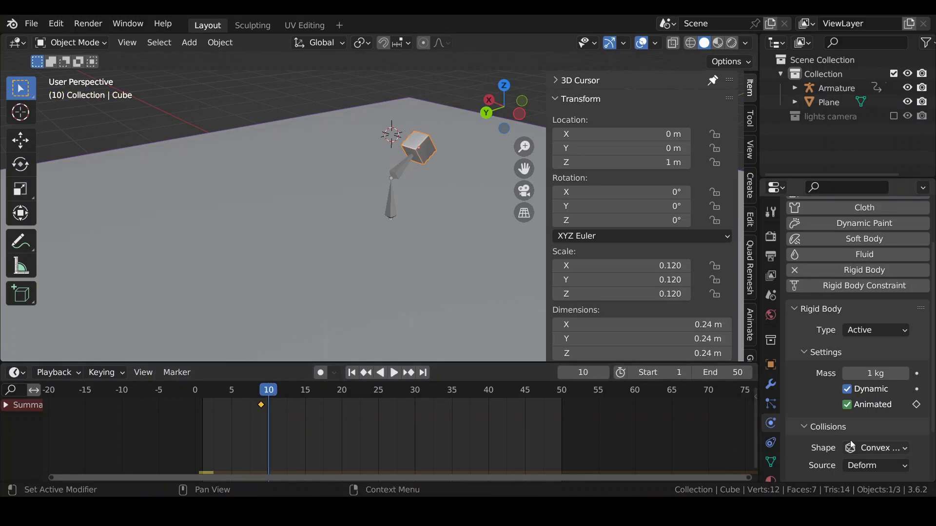
click(847, 405)
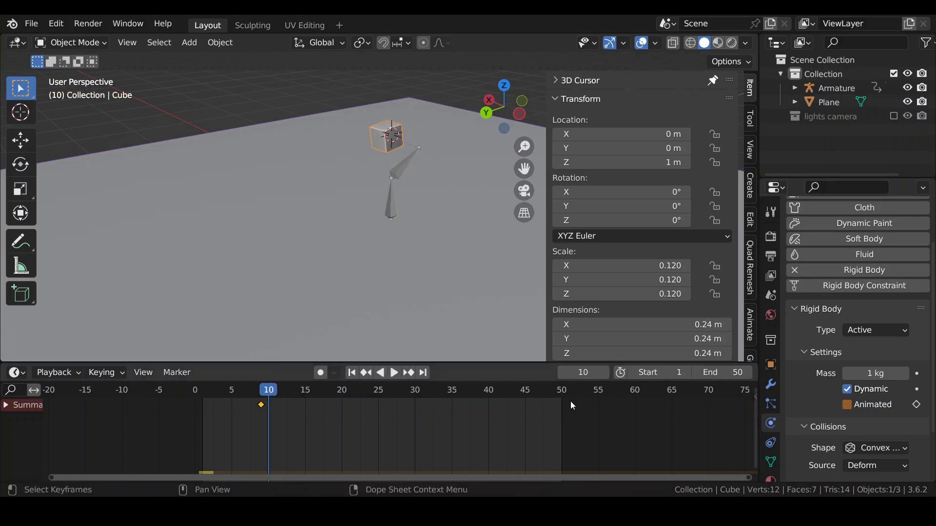
click(916, 405)
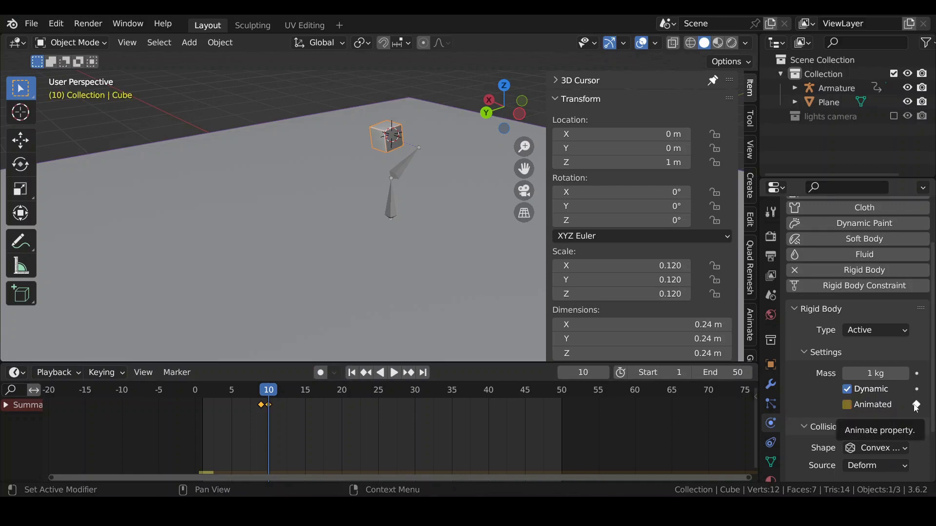
key(shift+Left)
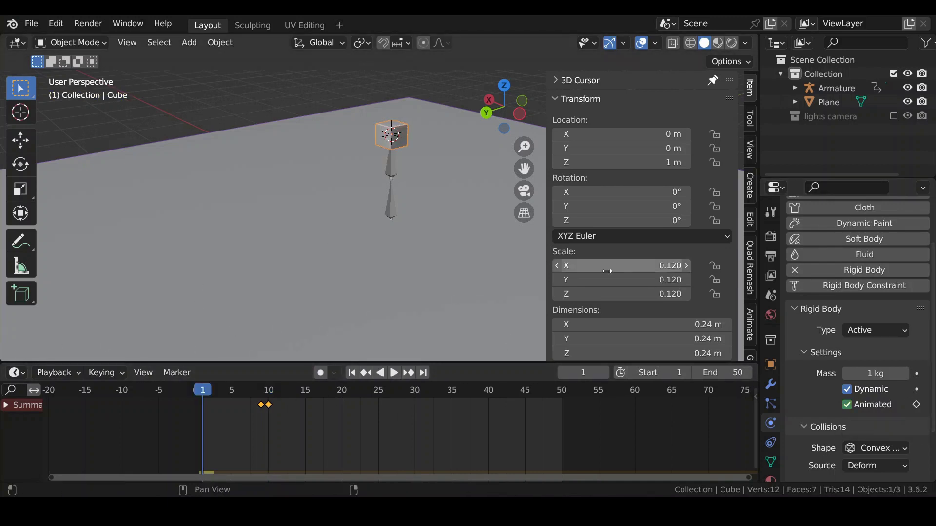
Give the ground plane a rigid body of type Passive.
click(259, 176)
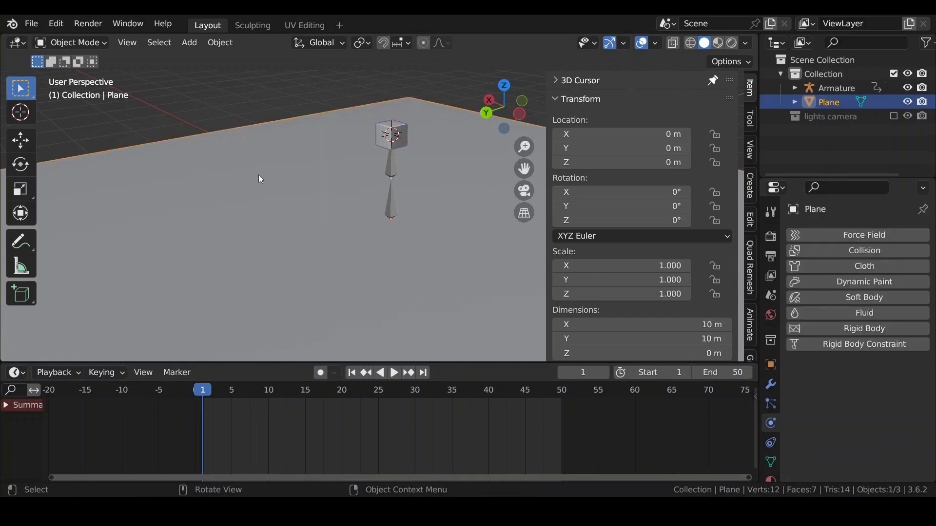
click(838, 329)
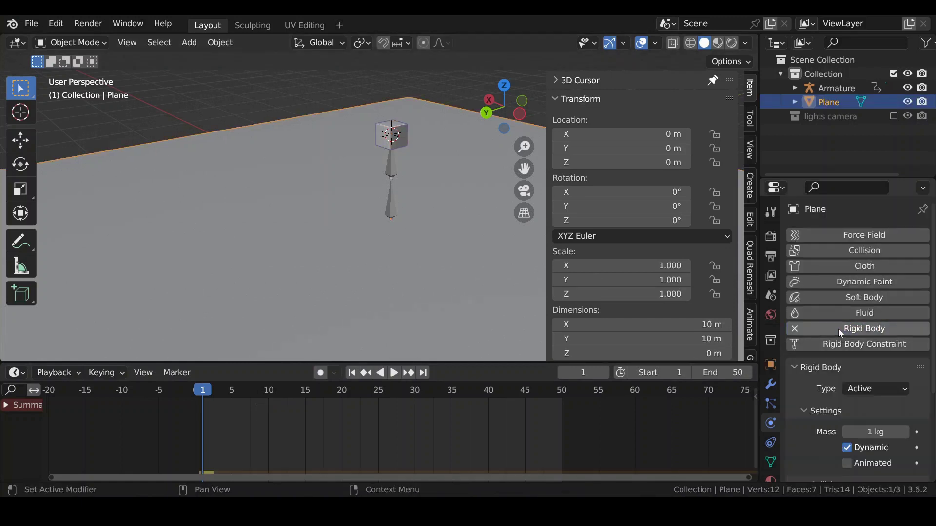
click(877, 389)
click(866, 420)
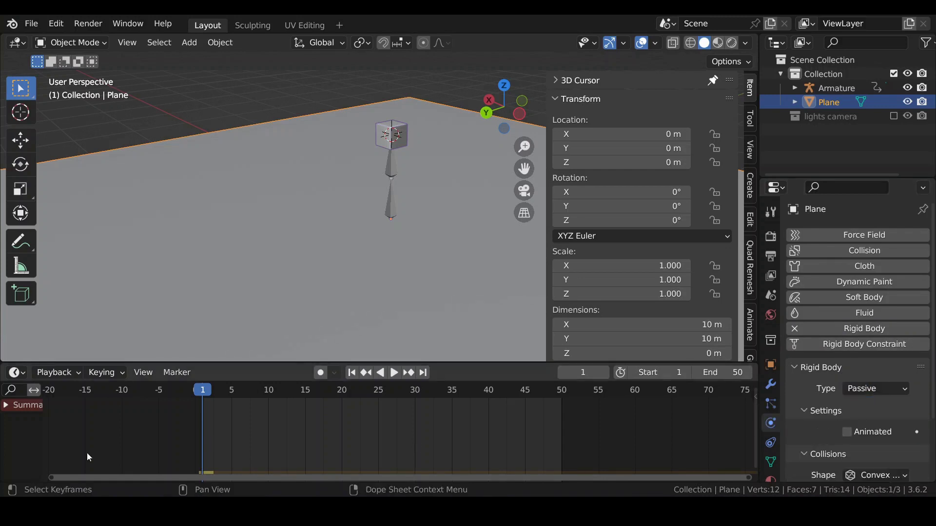
Play the simulation twice from frame 1 to watch the cube land on the plane.
key(space)
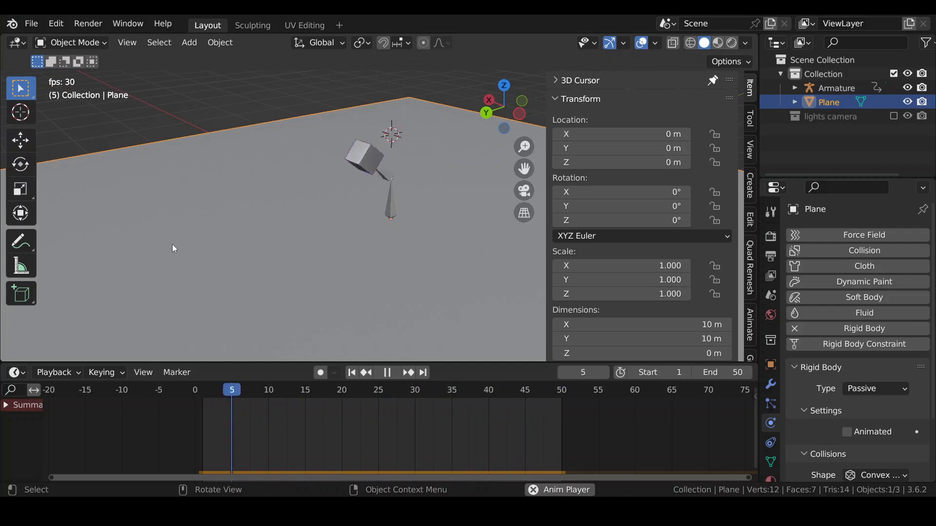
key(space)
key(shift+Left)
key(space)
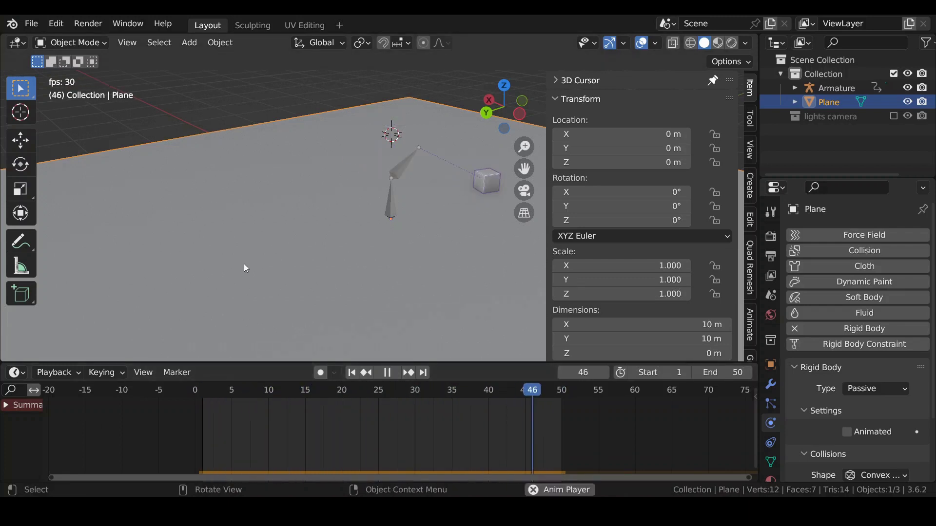
key(space)
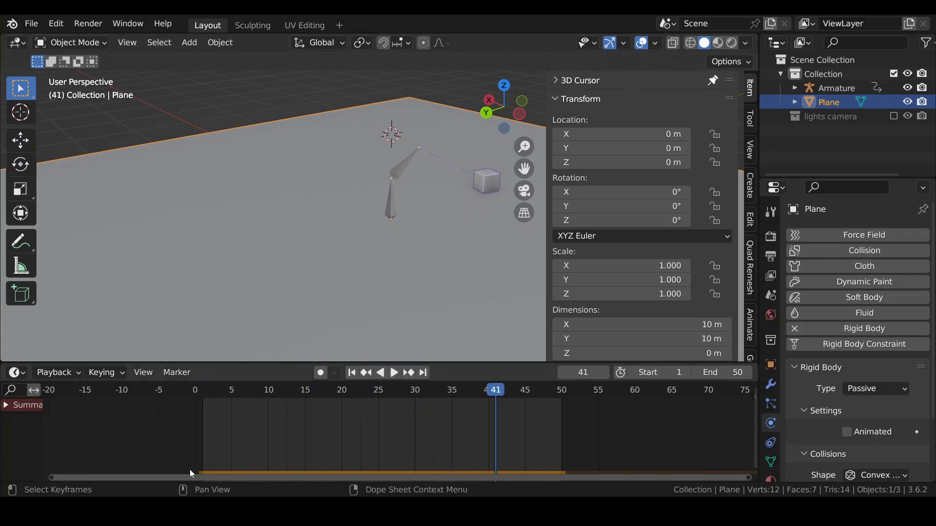
Raise the armature 0.80118 m along Z.
key(shift+Left)
click(391, 200)
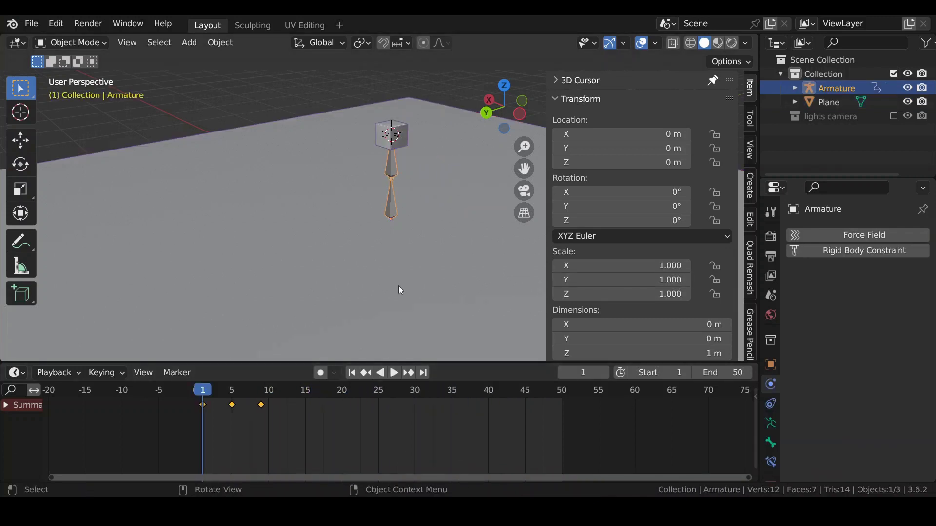
key(g)
key(z)
click(211, 423)
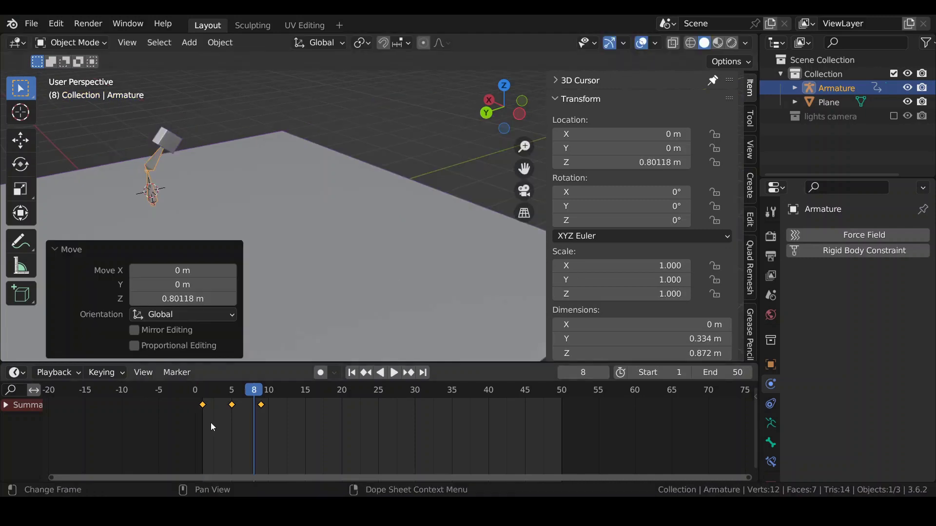
Move the last swing keyframe to frame 11 and replay the throw from frame 1.
drag(263, 405, 243, 420)
key(shift+Left)
key(space)
key(space)
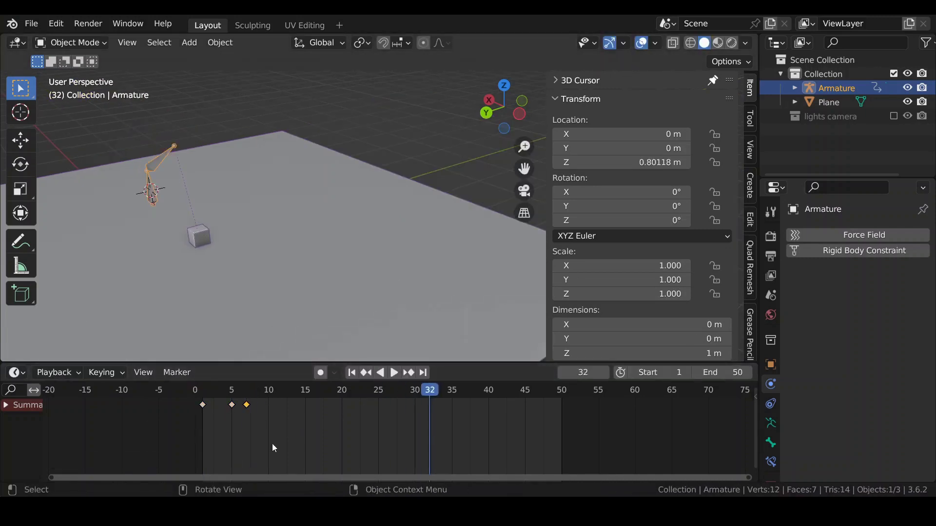
key(g)
click(276, 406)
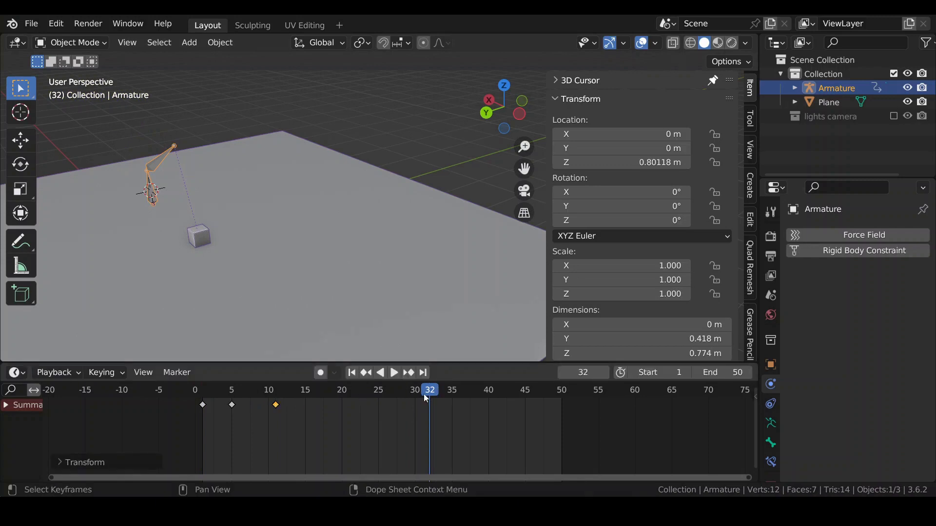
key(shift+Left)
key(space)
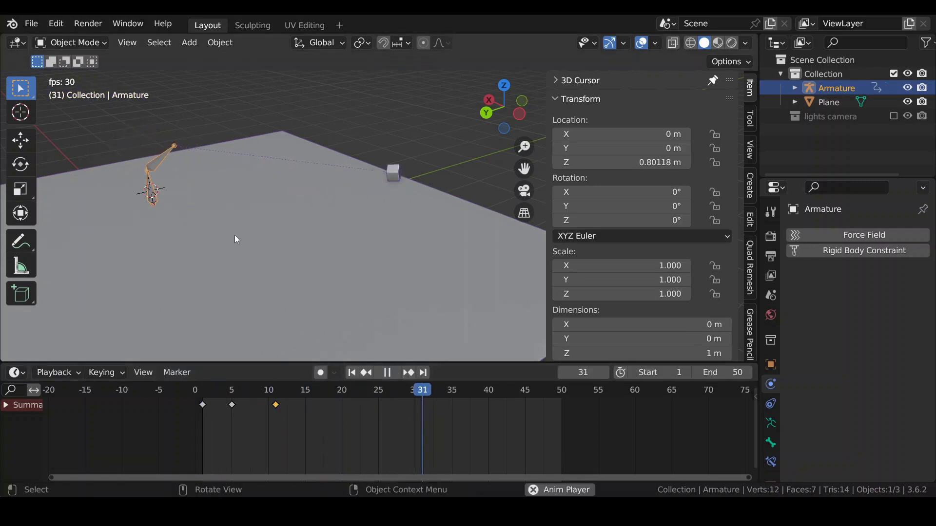
key(space)
key(space)
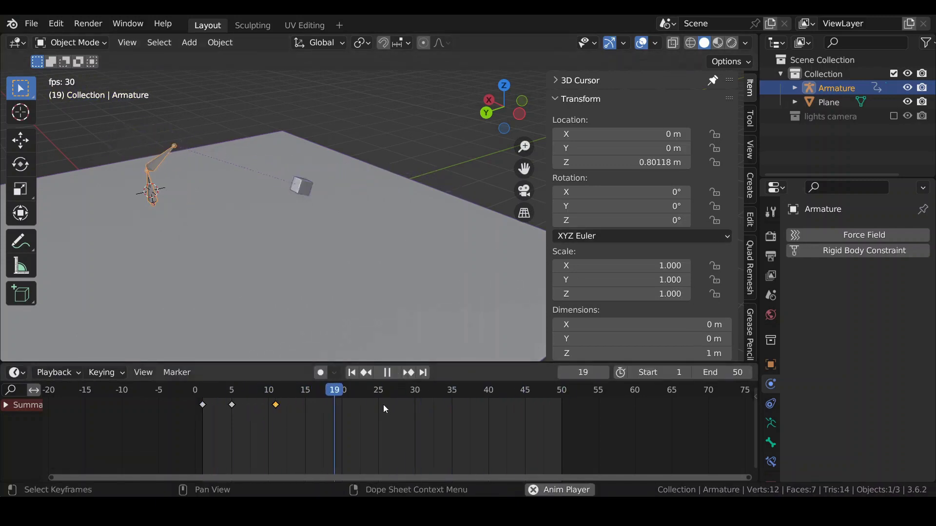